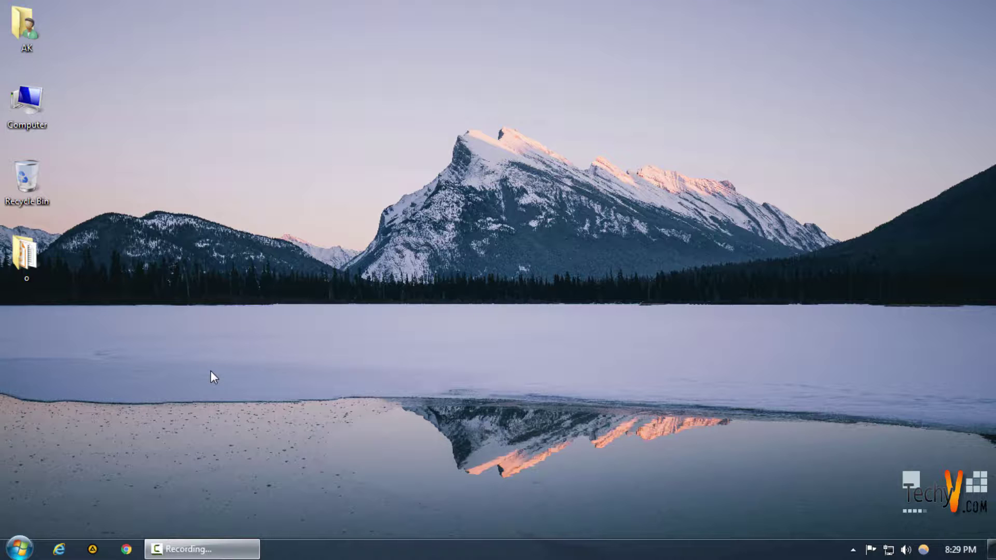
Step: Launch Adobe Photoshop and bring the layers list into view
click(20, 549)
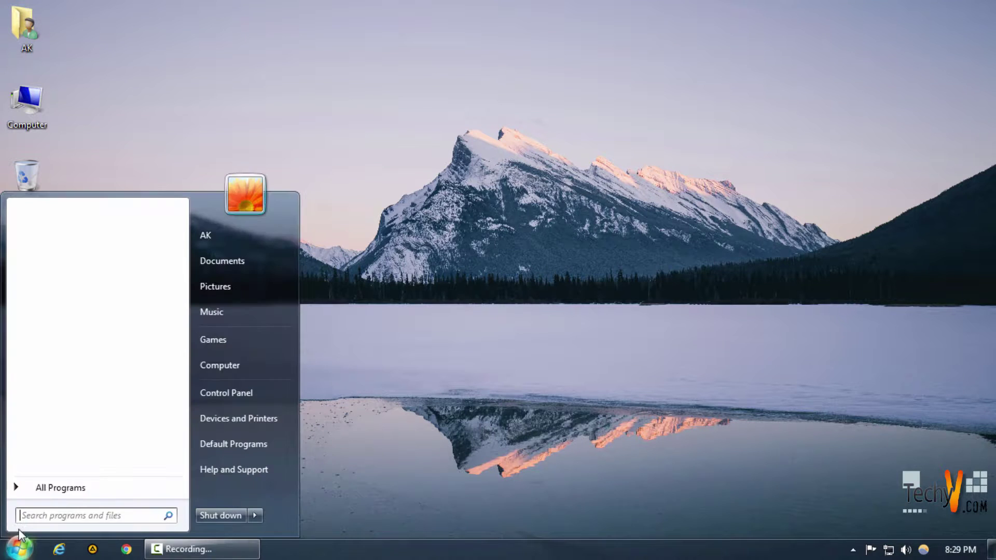
click(50, 490)
click(200, 306)
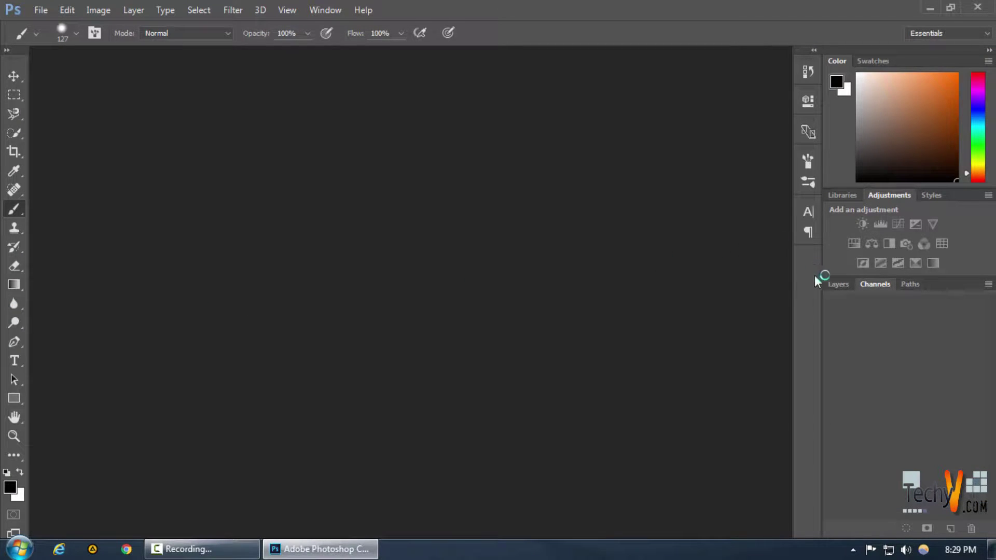
click(840, 284)
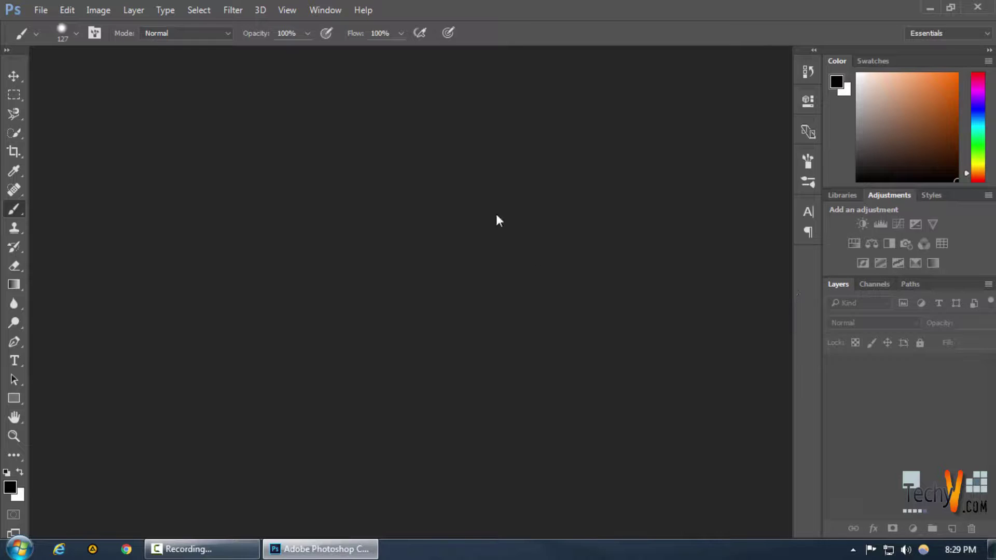
Step: Open the image woman-804068 from the img folder in Work on drive E
click(41, 10)
click(46, 37)
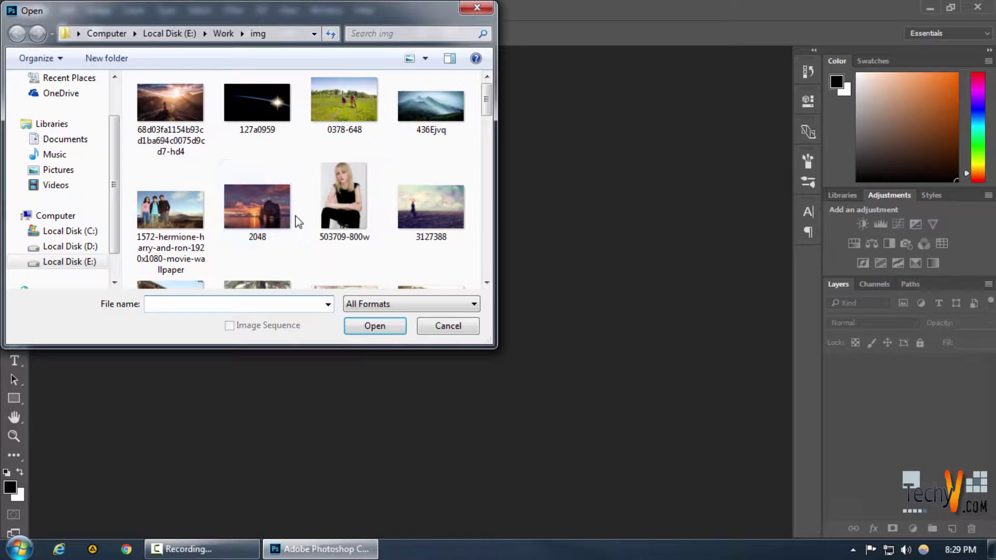
click(331, 207)
scroll(332, 210, down, 10)
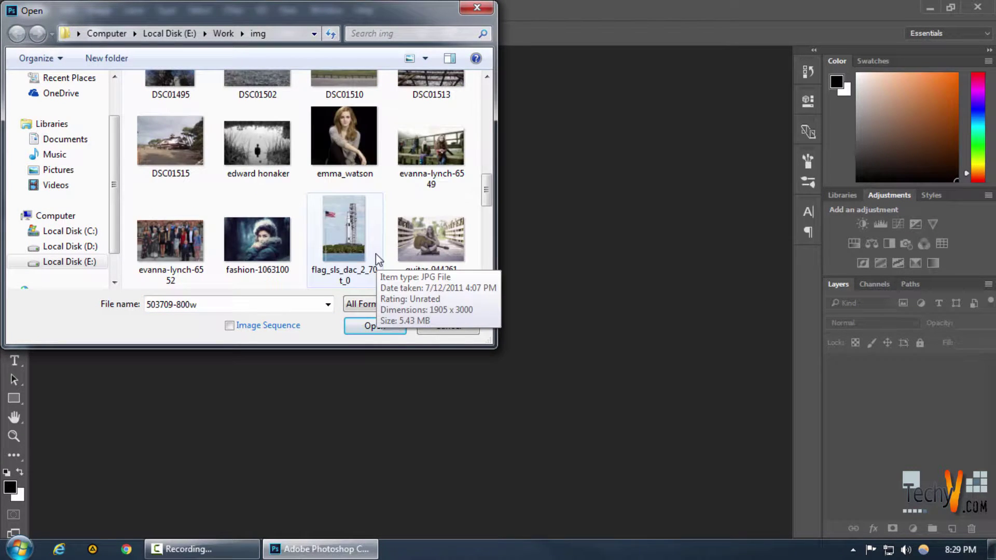
scroll(375, 254, down, 2)
scroll(309, 254, down, 2)
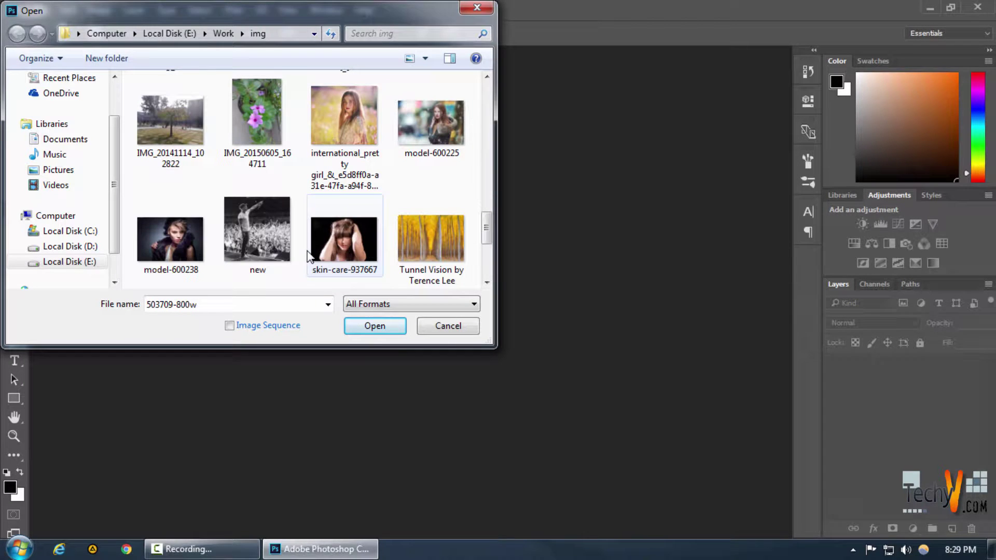
scroll(164, 254, down, 2)
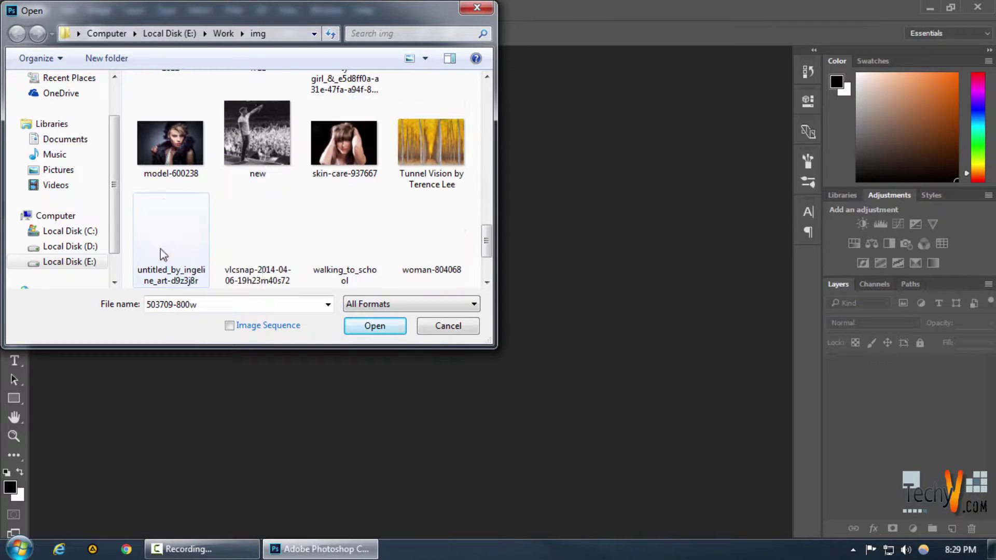
click(435, 237)
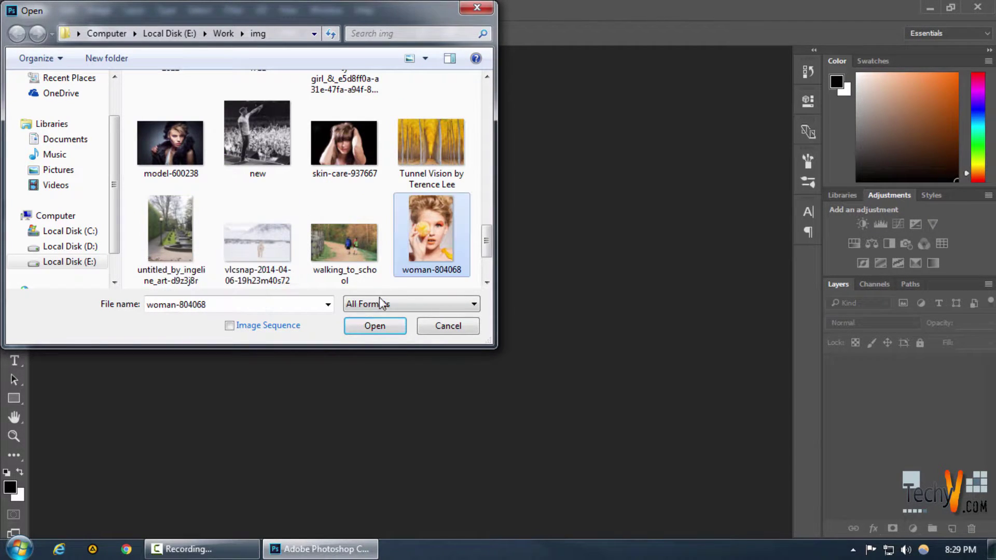
click(373, 327)
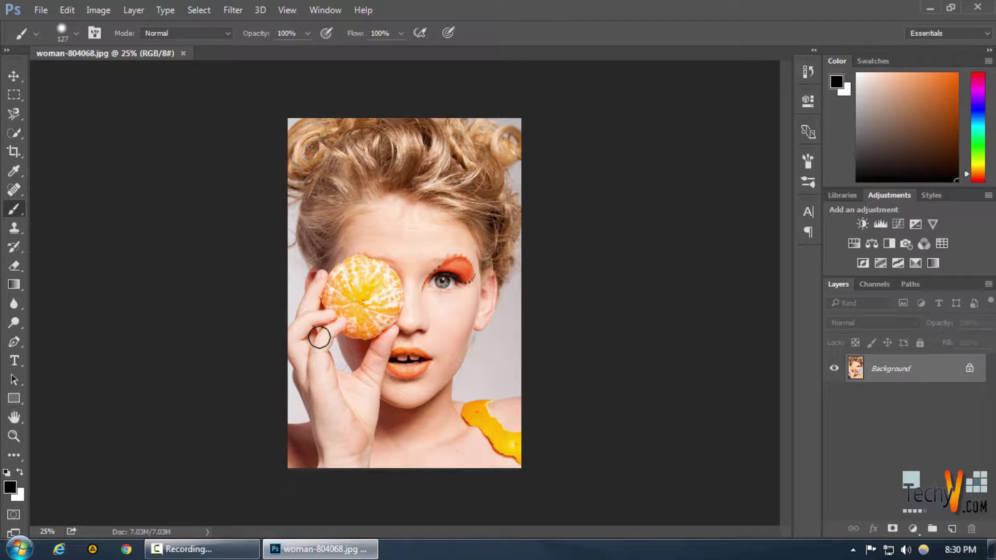
key(ctrl+0)
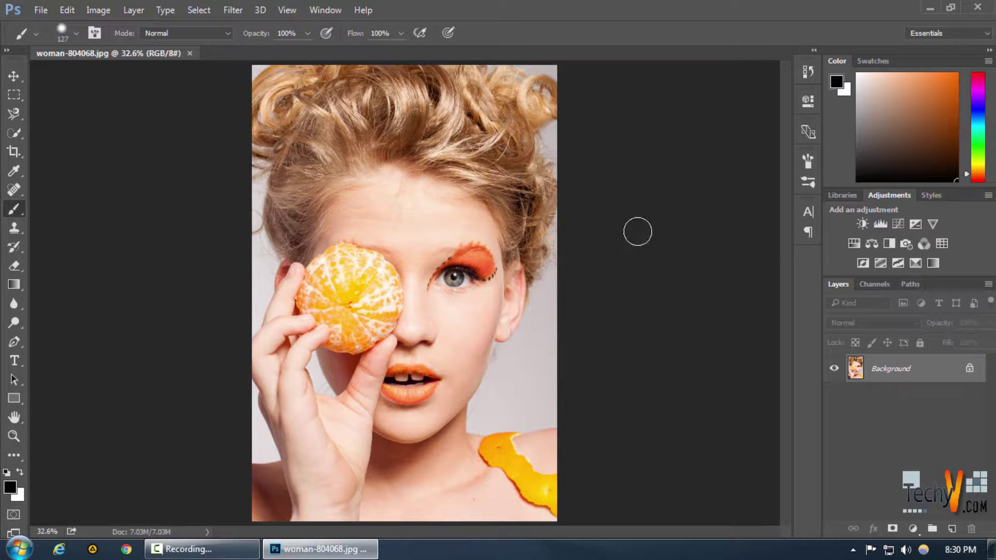
Step: Unlock the Background layer and view the Red, Green and Blue channels one at a time
click(969, 369)
click(873, 284)
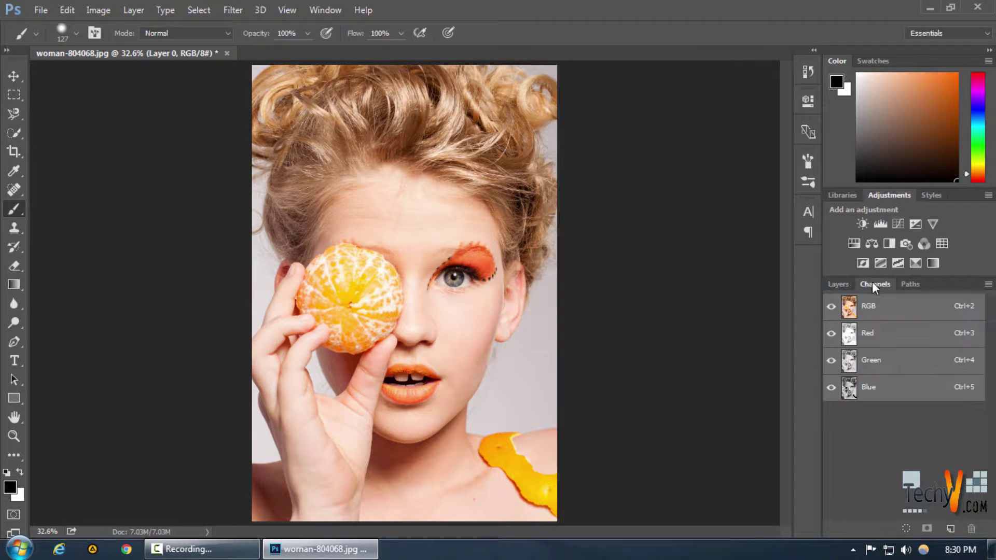
click(867, 339)
click(886, 367)
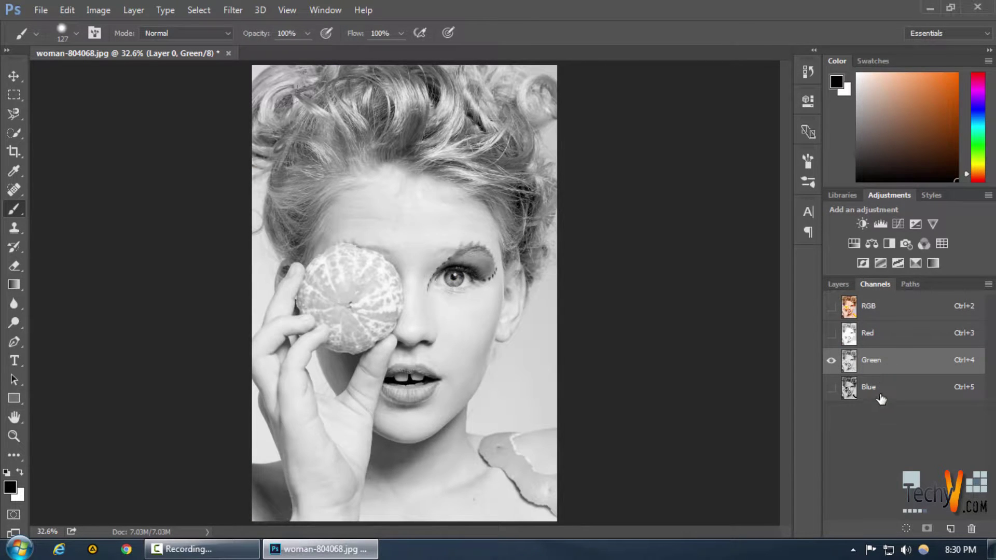
click(879, 395)
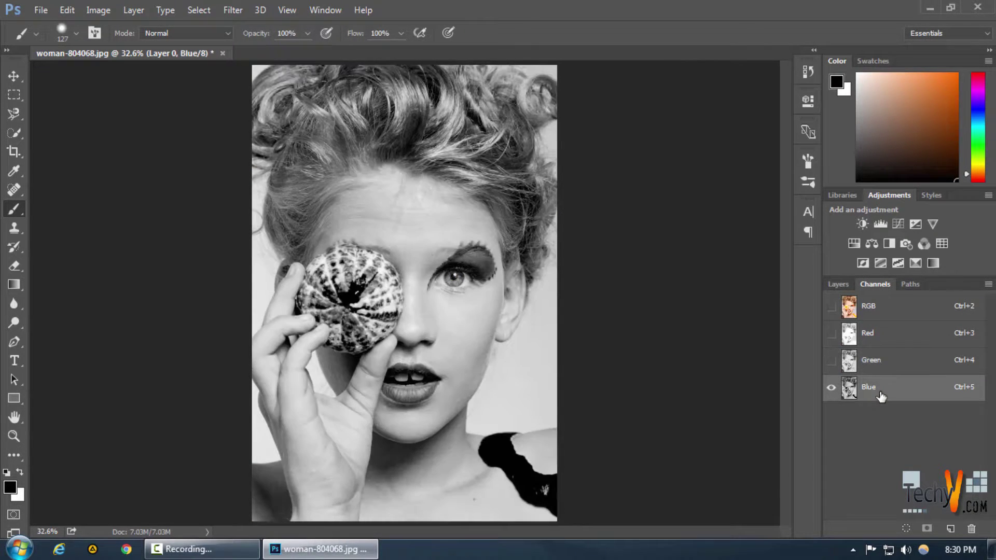
Step: Toggle the visibility of the Red, Green and Blue channels to examine their combinations, and return to the RGB composite
click(832, 334)
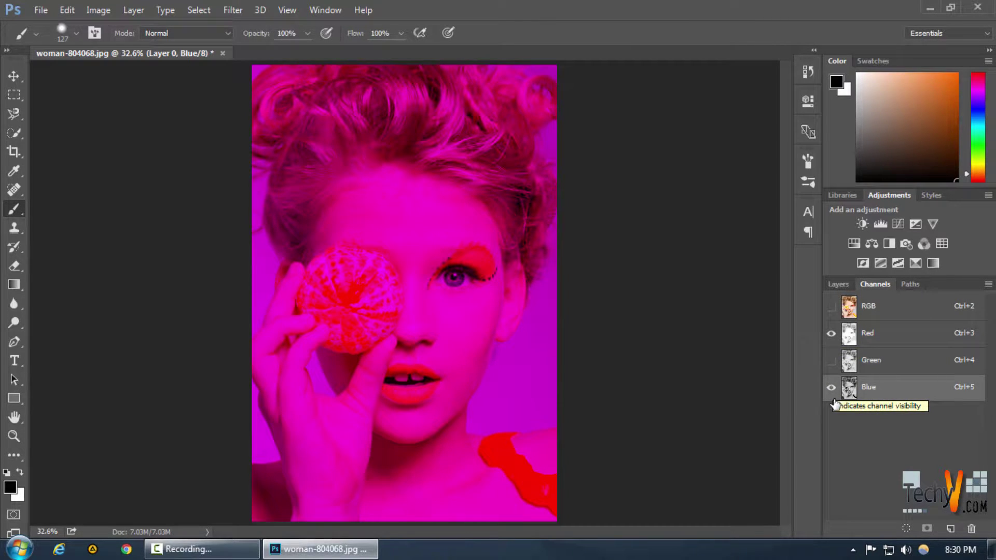
click(832, 362)
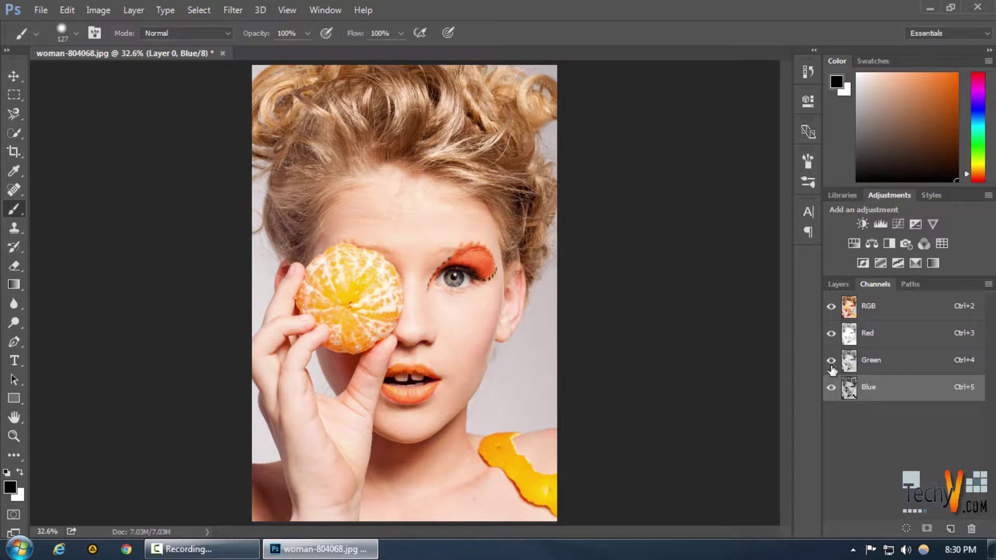
click(831, 389)
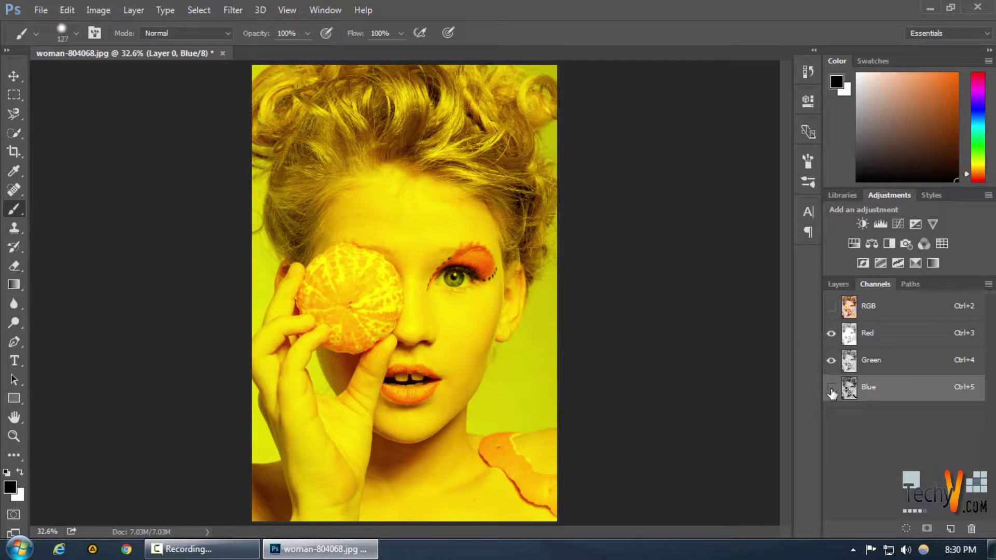
click(833, 333)
click(832, 335)
click(831, 306)
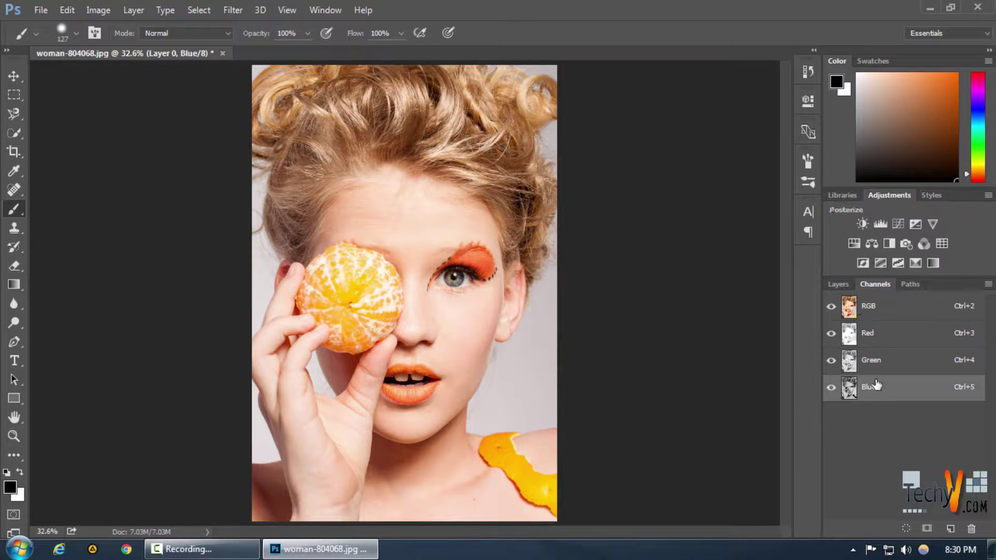
click(884, 307)
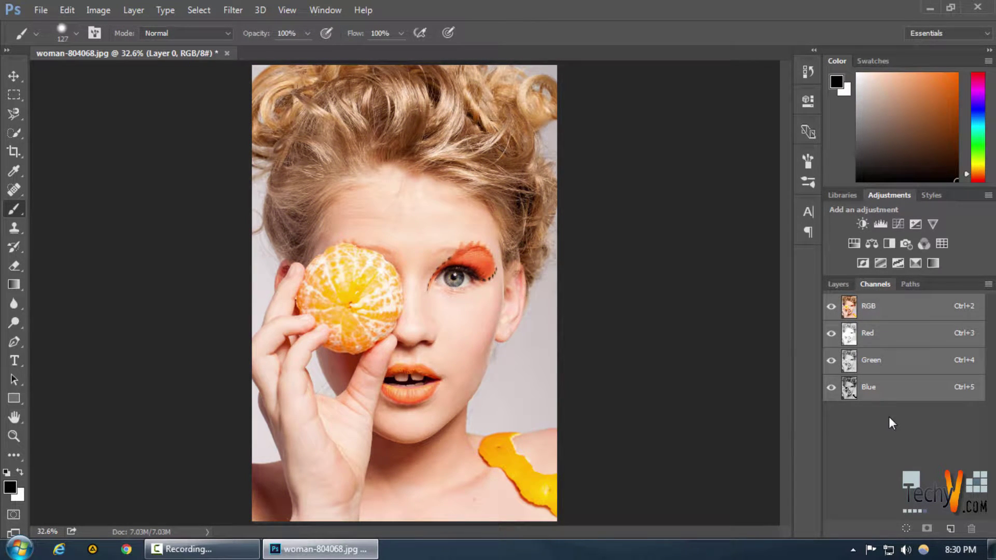
Step: View the Red, Green and Blue channels individually again and go back to the full-colour composite
click(891, 334)
click(890, 360)
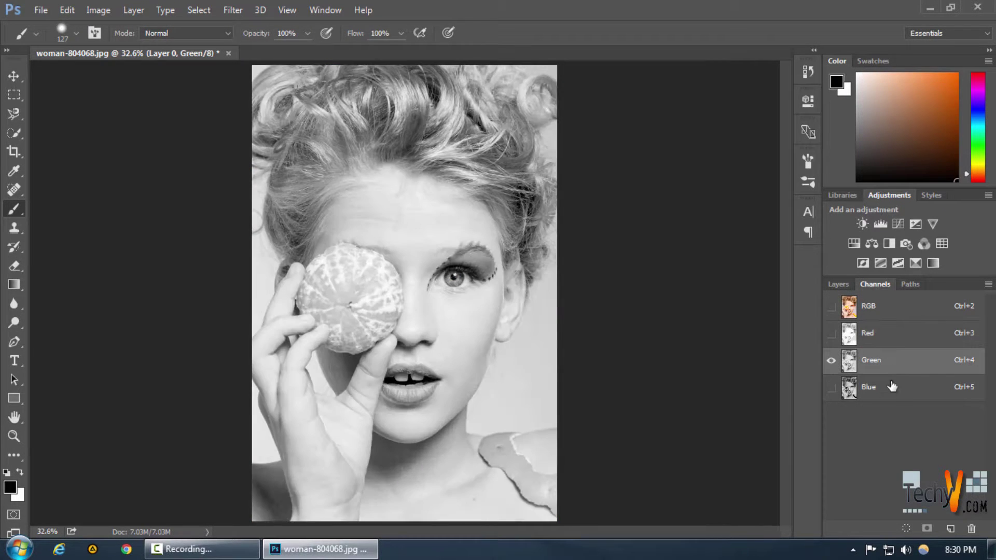
click(892, 387)
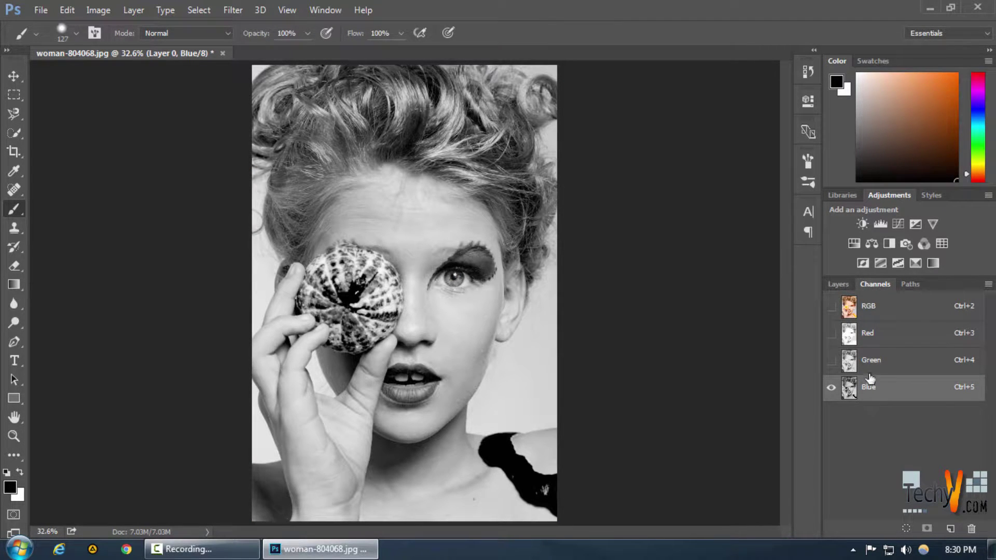
click(879, 309)
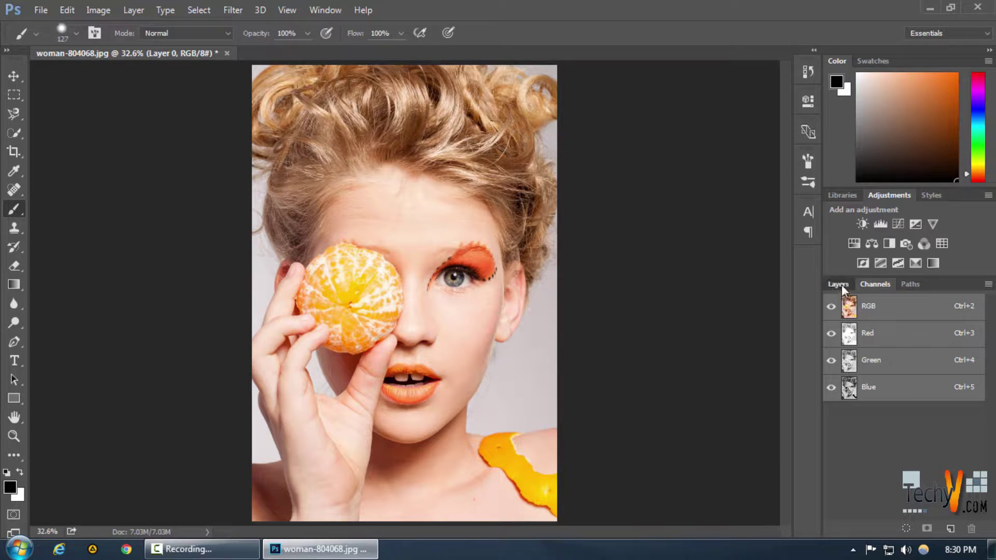
click(838, 284)
click(874, 287)
Step: Try to select the areas along the hair's outer edges with the Quick Selection tool, and clear the selections
click(14, 133)
click(307, 147)
drag(307, 148, 255, 226)
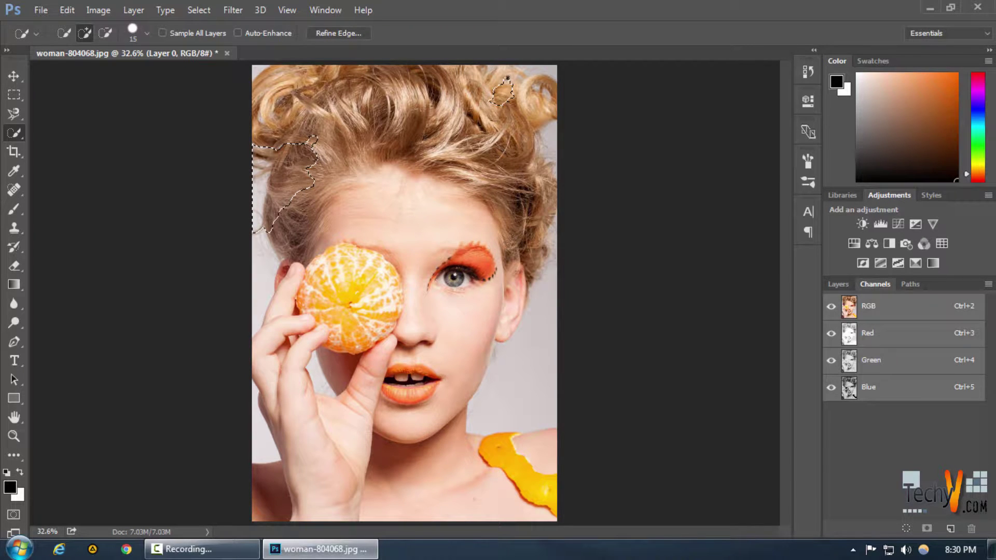
drag(494, 73, 532, 81)
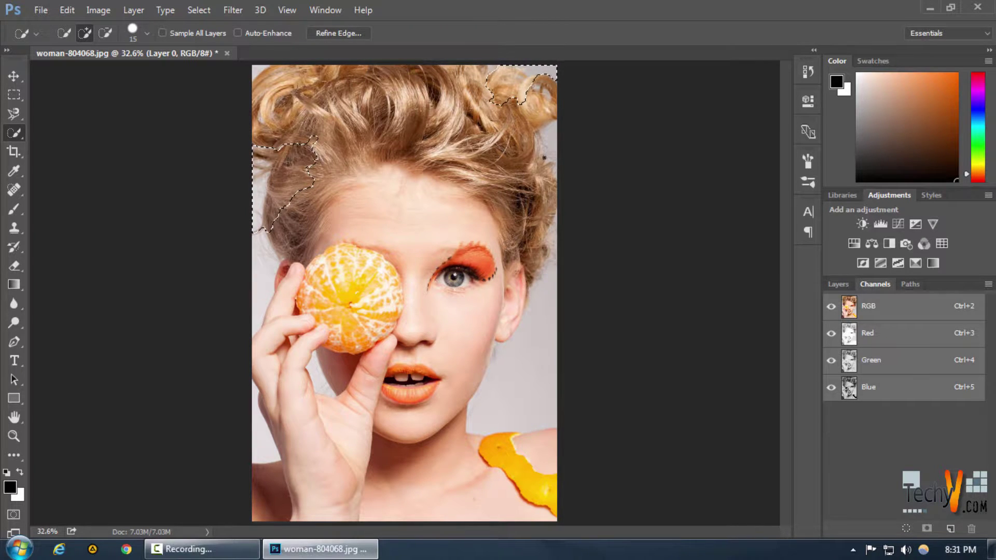
drag(537, 146, 542, 154)
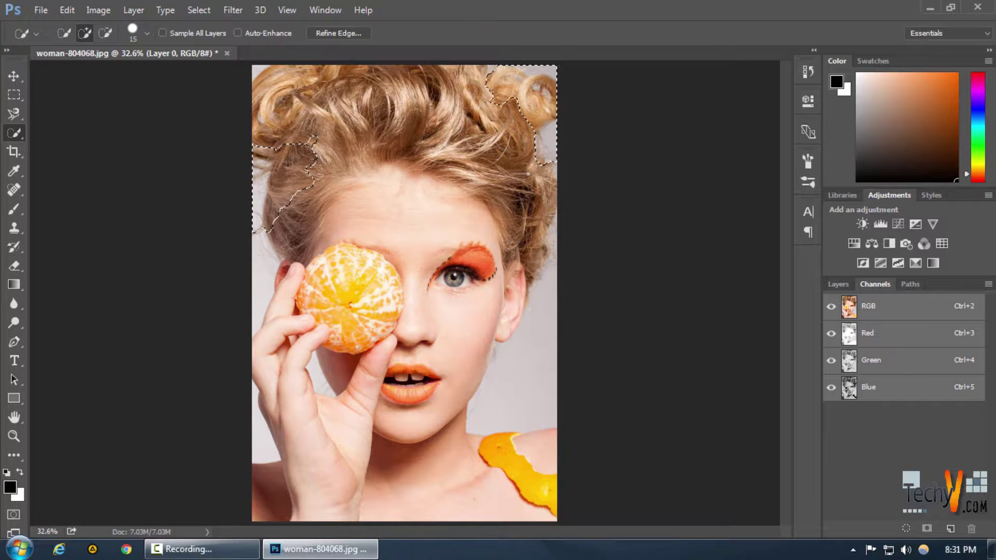
key(ctrl+d)
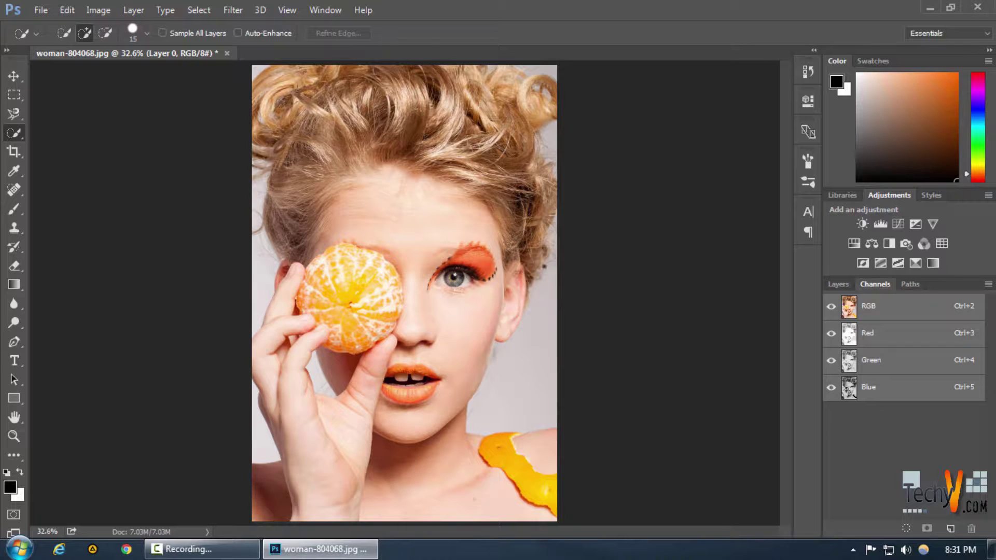
drag(542, 240, 551, 265)
key(ctrl+d)
Step: Compare the Red, Green and Blue channels for the contrast between the hair and the background, ending on Blue
click(833, 285)
click(862, 283)
click(874, 336)
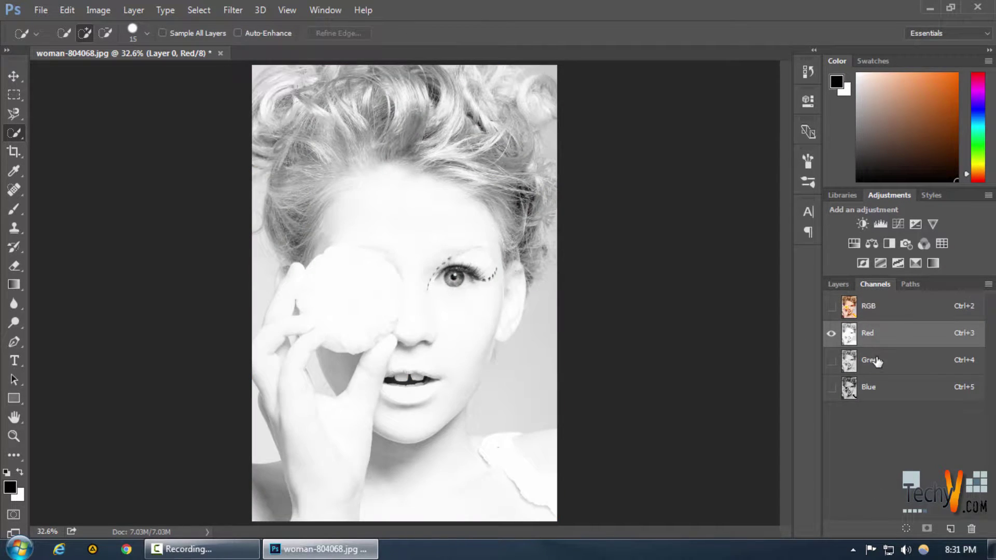
click(876, 370)
click(878, 398)
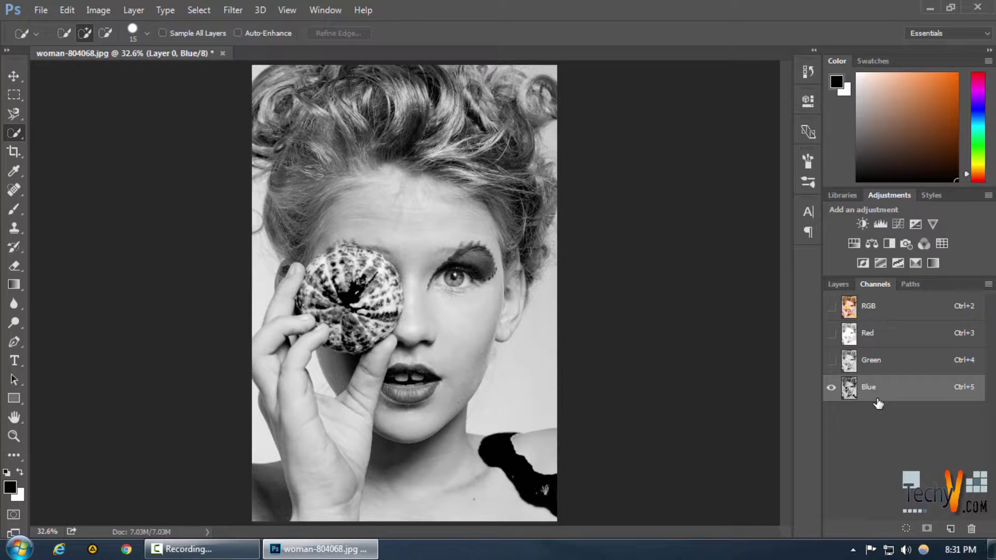
click(872, 371)
click(876, 337)
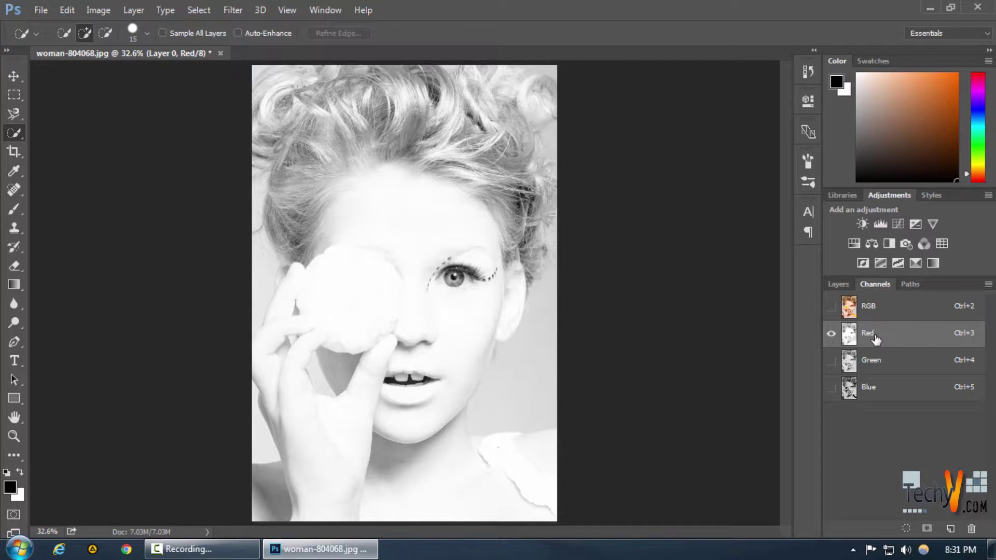
click(875, 390)
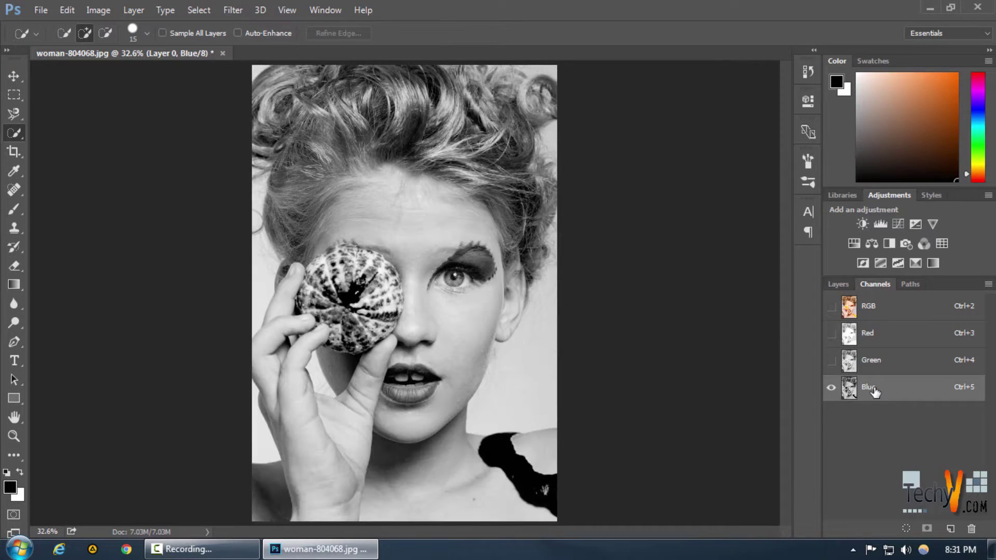
click(870, 364)
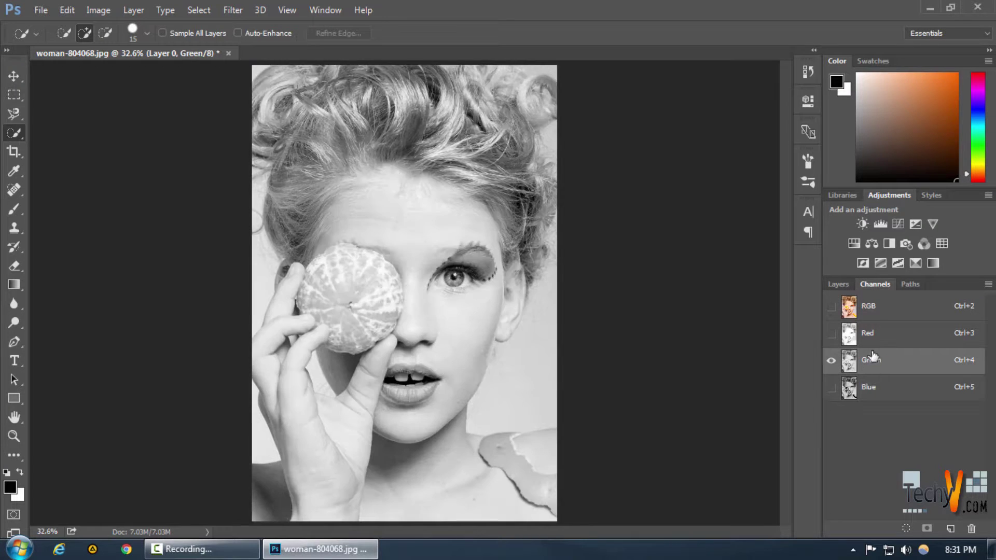
click(874, 390)
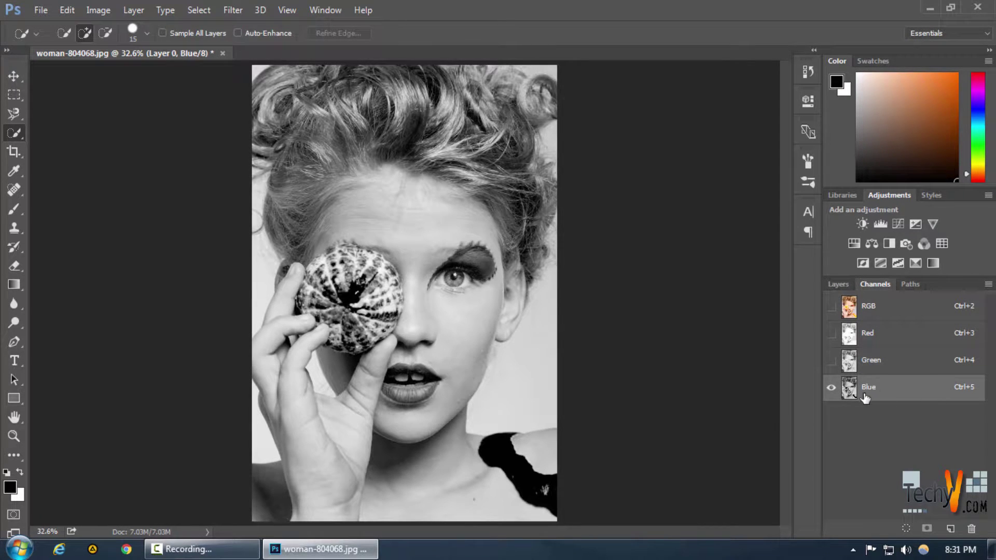
Step: Duplicate the Blue channel and set the foreground colour to pure black
drag(866, 395, 951, 526)
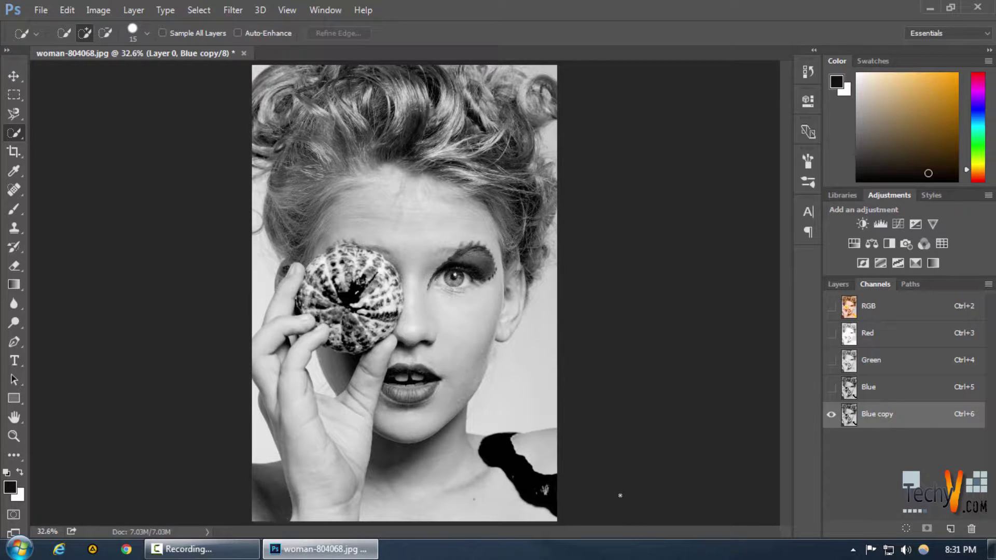
drag(927, 180, 958, 180)
Step: Apply Levels to the Blue copy channel with input levels of 124, 1.05 and 224 to strengthen its contrast
click(98, 10)
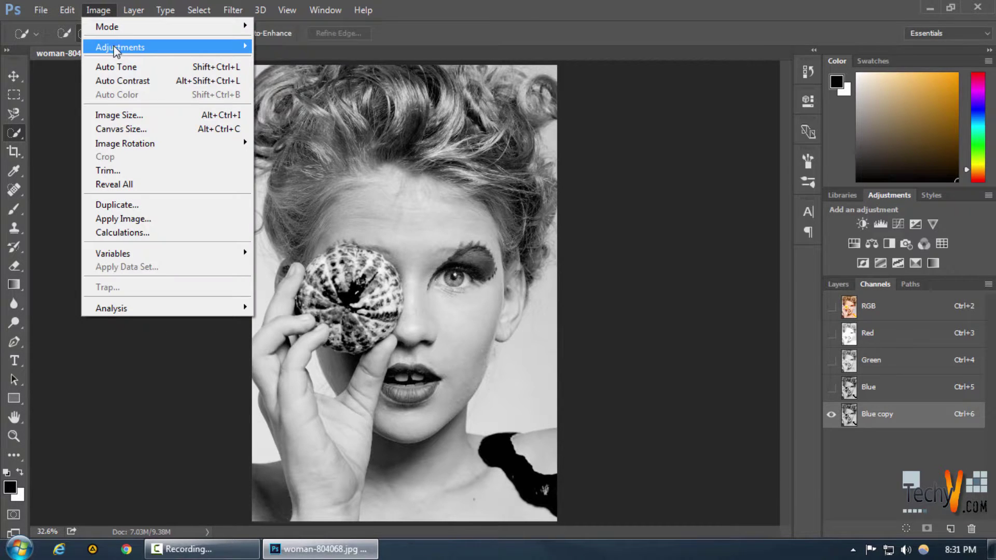
mouse_move(118, 46)
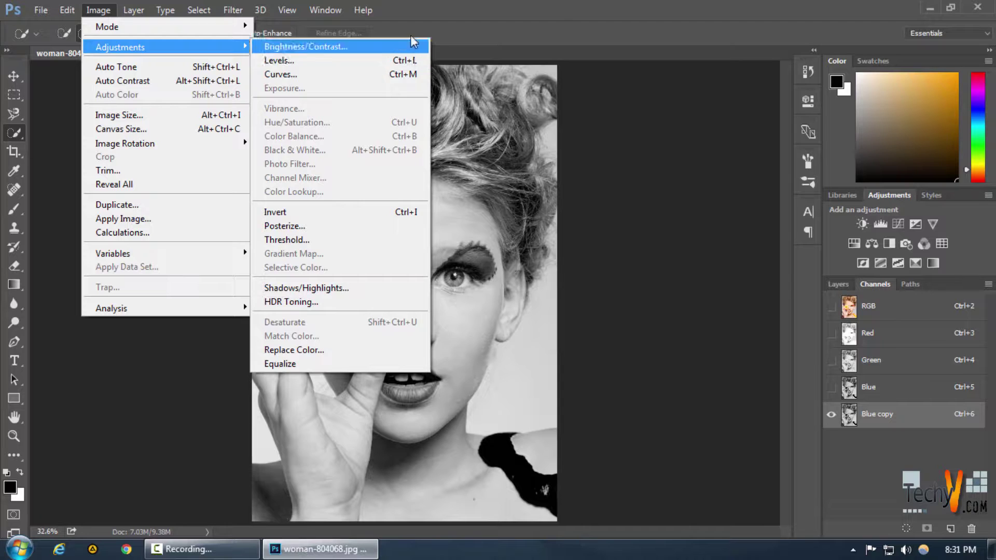
click(578, 9)
key(ctrl+l)
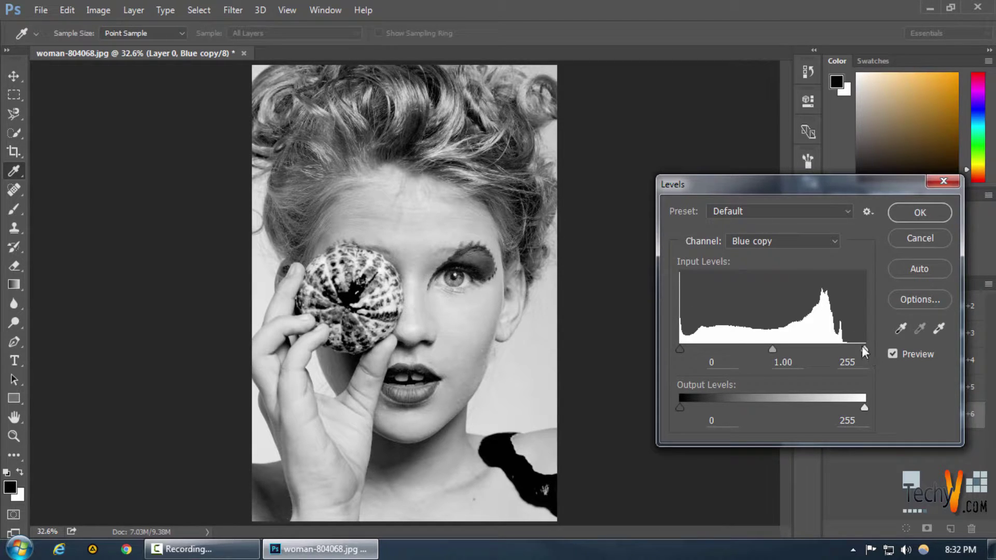
mouse_move(865, 350)
mouse_down()
mouse_move(824, 350)
mouse_move(871, 350)
mouse_up()
mouse_move(680, 349)
mouse_down()
mouse_move(731, 351)
mouse_move(673, 348)
mouse_move(679, 338)
mouse_up()
drag(835, 180, 694, 177)
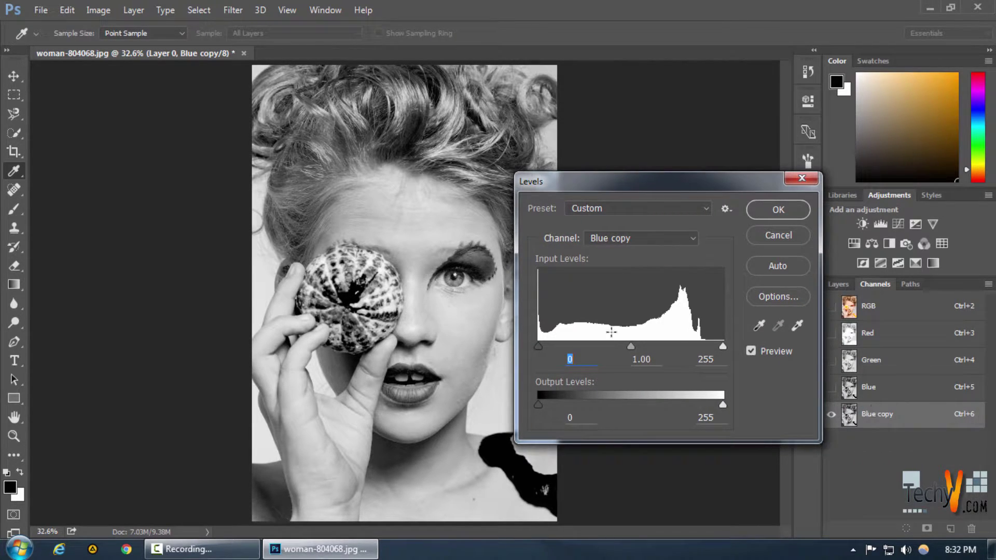
drag(646, 182, 731, 176)
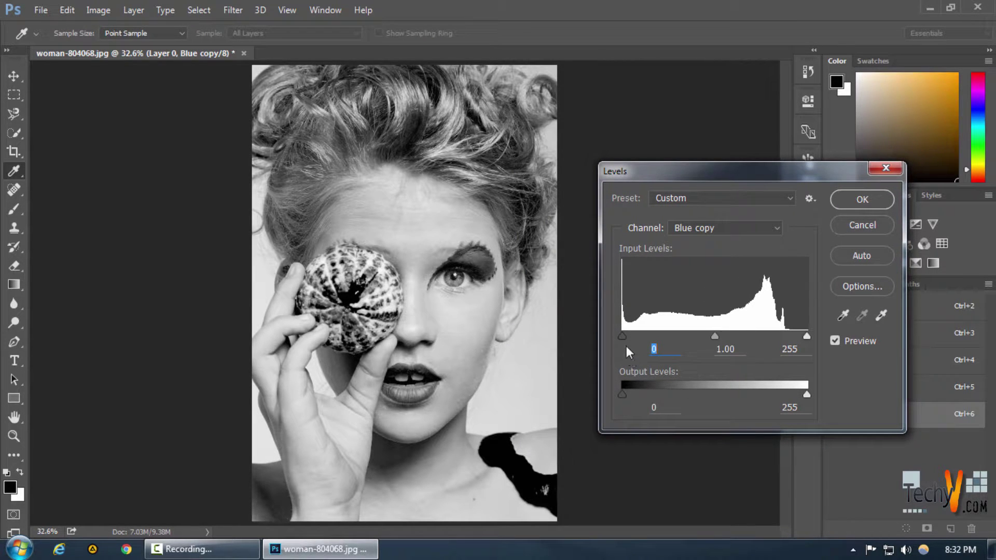
drag(624, 338, 789, 335)
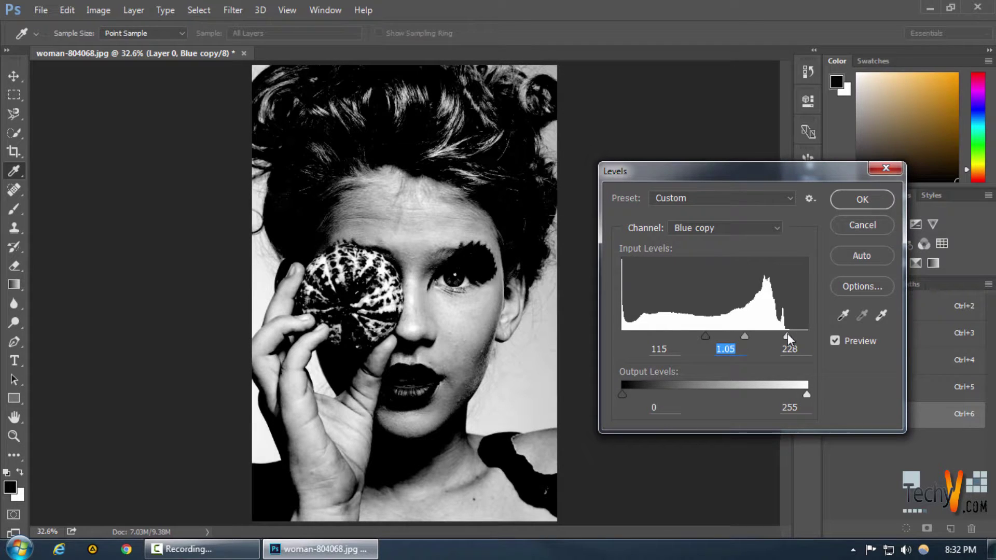
drag(786, 334, 783, 334)
drag(706, 337, 711, 335)
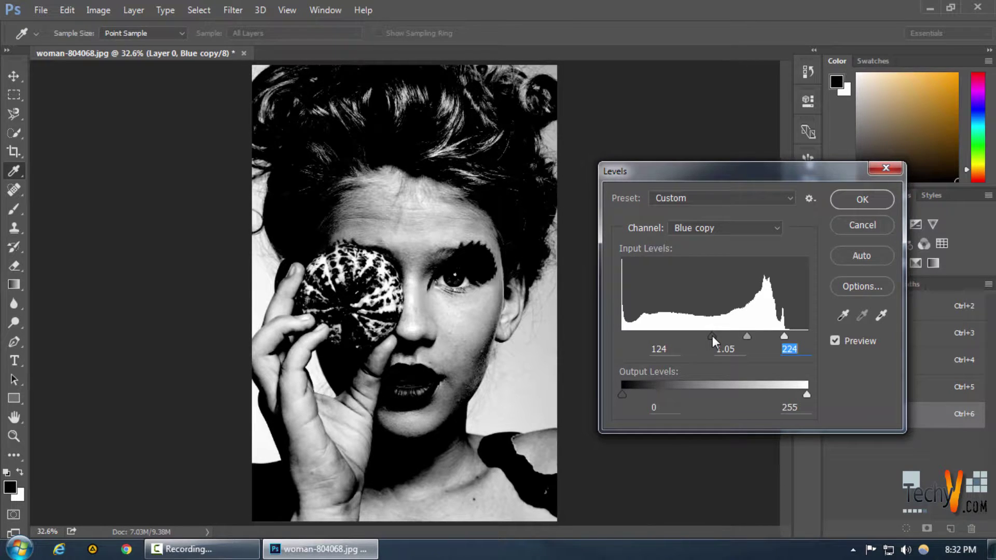
click(712, 335)
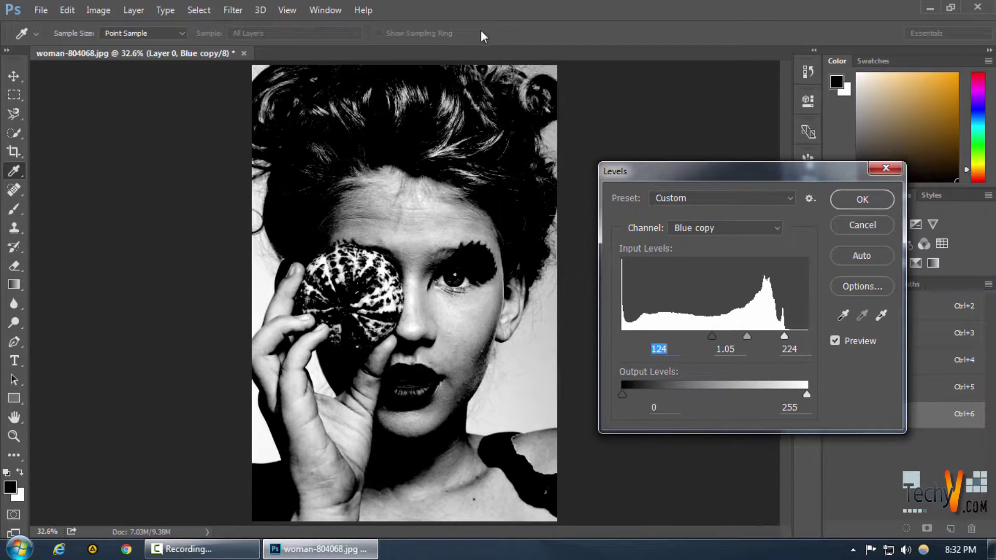
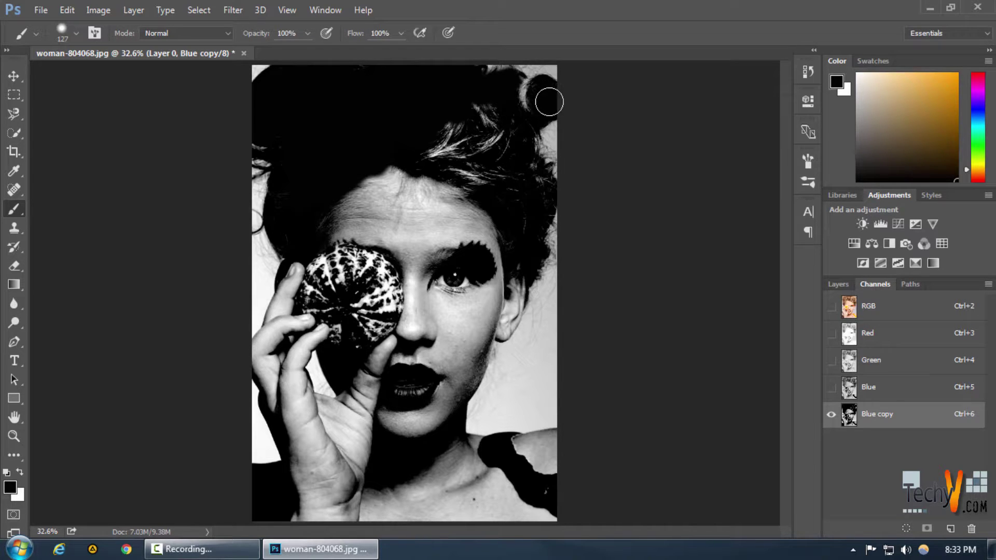
Step: Paint the remaining light strands of hair, the ear, and the forehead and cheek beside it black on the Blue copy channel
mouse_move(527, 161)
mouse_down()
mouse_move(505, 99)
mouse_move(494, 112)
mouse_move(482, 96)
mouse_move(477, 151)
mouse_move(515, 175)
mouse_move(521, 165)
mouse_move(535, 183)
mouse_move(528, 226)
mouse_move(514, 218)
mouse_move(515, 302)
mouse_move(489, 265)
mouse_move(503, 326)
mouse_up()
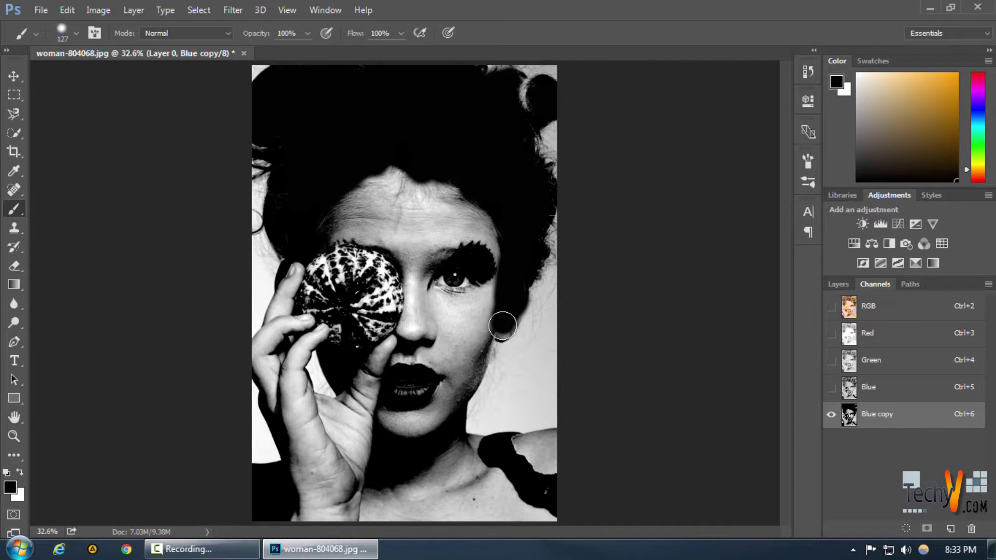
click(502, 329)
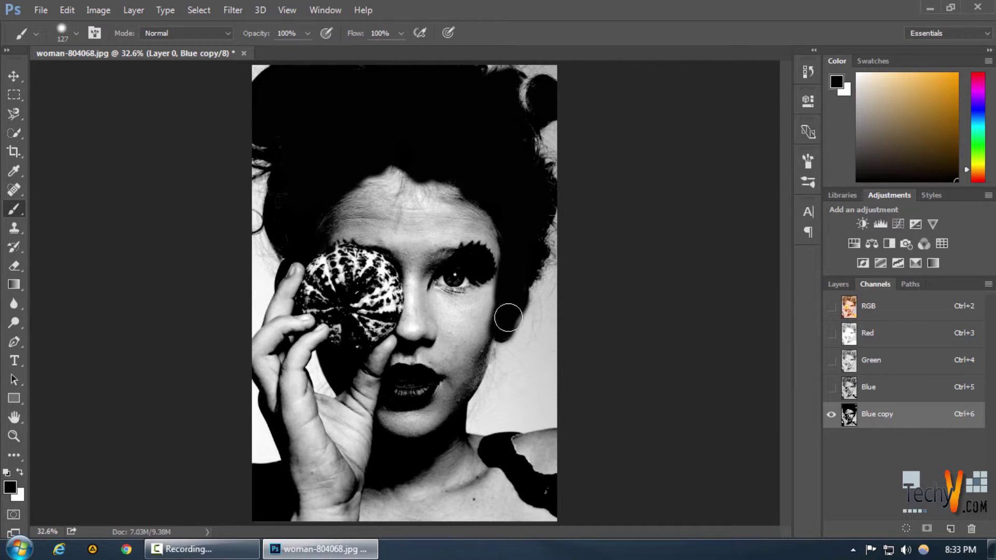
mouse_move(509, 316)
mouse_down()
mouse_move(485, 317)
mouse_move(490, 262)
mouse_move(460, 210)
mouse_move(390, 217)
mouse_move(374, 192)
mouse_move(371, 178)
mouse_move(381, 177)
mouse_move(391, 177)
mouse_move(352, 216)
mouse_move(331, 197)
mouse_move(334, 220)
mouse_move(295, 254)
mouse_move(293, 291)
mouse_move(317, 238)
mouse_move(368, 221)
mouse_move(359, 261)
mouse_move(328, 274)
mouse_move(351, 257)
mouse_move(412, 264)
mouse_move(410, 289)
mouse_move(445, 276)
mouse_move(453, 325)
mouse_move(443, 345)
mouse_move(457, 368)
mouse_move(488, 296)
mouse_move(473, 317)
mouse_move(462, 367)
mouse_move(471, 359)
mouse_move(471, 370)
mouse_move(425, 401)
mouse_up()
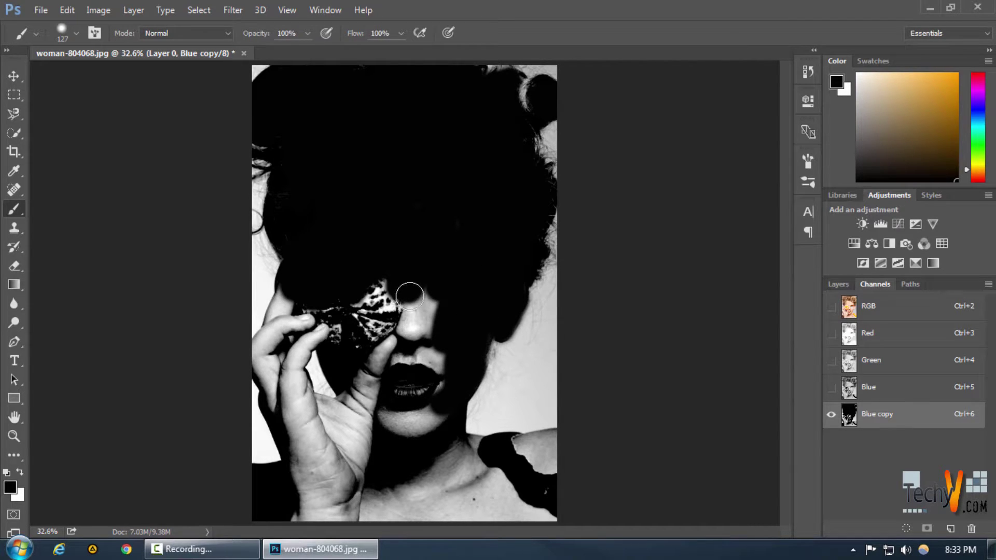
key(ctrl+z)
mouse_move(466, 256)
mouse_down()
mouse_move(456, 327)
mouse_move(478, 333)
mouse_move(459, 390)
mouse_up()
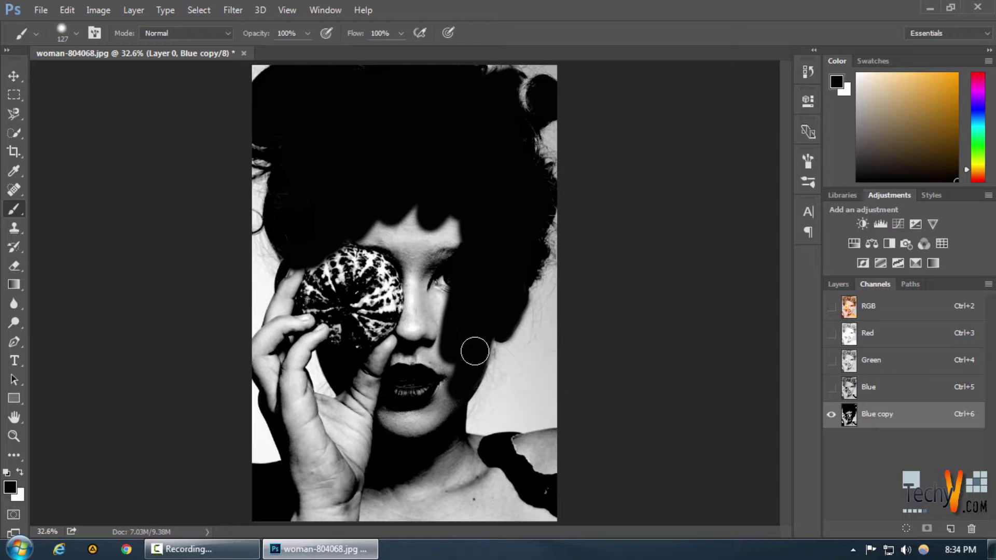
mouse_move(443, 228)
mouse_down()
mouse_move(429, 317)
mouse_move(387, 228)
mouse_move(358, 262)
mouse_move(272, 288)
mouse_move(333, 273)
mouse_move(316, 239)
mouse_move(309, 244)
mouse_up()
key(ctrl+z)
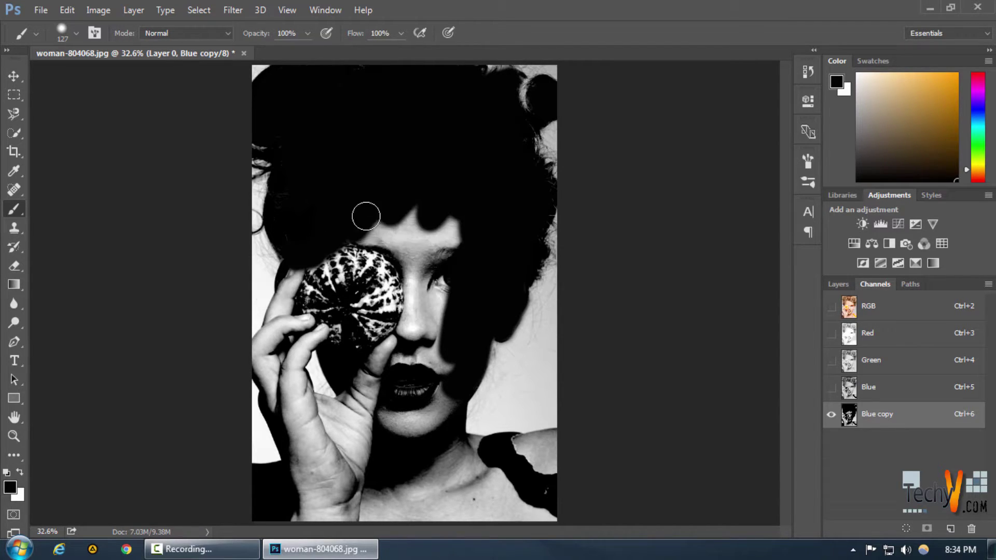
Step: Paint the rest of the face, the orange, the hand, the neck and the shoulders black on the Blue copy channel
mouse_move(367, 211)
mouse_down()
mouse_move(369, 233)
mouse_move(326, 303)
mouse_move(294, 280)
mouse_move(295, 269)
mouse_move(282, 328)
mouse_up()
key(ctrl+z)
mouse_move(323, 252)
mouse_down()
mouse_move(279, 324)
mouse_move(299, 295)
mouse_move(289, 306)
mouse_move(292, 288)
mouse_move(277, 335)
mouse_move(257, 357)
mouse_move(272, 339)
mouse_move(260, 369)
mouse_move(290, 342)
mouse_move(262, 368)
mouse_move(272, 397)
mouse_move(271, 358)
mouse_up()
mouse_move(337, 325)
mouse_down()
mouse_move(302, 345)
mouse_move(289, 385)
mouse_move(293, 370)
mouse_move(306, 414)
mouse_move(299, 401)
mouse_move(383, 410)
mouse_up()
mouse_move(298, 386)
mouse_down()
mouse_move(279, 395)
mouse_move(274, 360)
mouse_move(341, 258)
mouse_move(360, 247)
mouse_move(386, 281)
mouse_move(447, 275)
mouse_move(430, 301)
mouse_move(397, 264)
mouse_move(362, 272)
mouse_move(341, 341)
mouse_move(348, 288)
mouse_move(356, 352)
mouse_move(388, 257)
mouse_move(382, 238)
mouse_move(385, 347)
mouse_move(359, 376)
mouse_move(366, 366)
mouse_move(353, 404)
mouse_move(362, 388)
mouse_move(398, 429)
mouse_move(410, 326)
mouse_move(390, 417)
mouse_move(428, 435)
mouse_move(426, 411)
mouse_move(377, 458)
mouse_move(271, 447)
mouse_move(279, 395)
mouse_move(288, 449)
mouse_move(272, 382)
mouse_move(270, 391)
mouse_move(287, 391)
mouse_move(293, 403)
mouse_move(276, 400)
mouse_move(306, 444)
mouse_move(286, 421)
mouse_move(303, 415)
mouse_move(360, 447)
mouse_move(368, 436)
mouse_move(343, 427)
mouse_move(311, 458)
mouse_move(305, 451)
mouse_move(297, 476)
mouse_move(298, 465)
mouse_move(324, 496)
mouse_move(309, 495)
mouse_move(349, 484)
mouse_move(323, 507)
mouse_move(587, 523)
mouse_move(467, 498)
mouse_move(458, 481)
mouse_move(556, 473)
mouse_move(543, 452)
mouse_move(561, 438)
mouse_move(538, 471)
mouse_move(549, 445)
mouse_move(423, 460)
mouse_up()
key(ctrl+z)
key(ctrl+z)
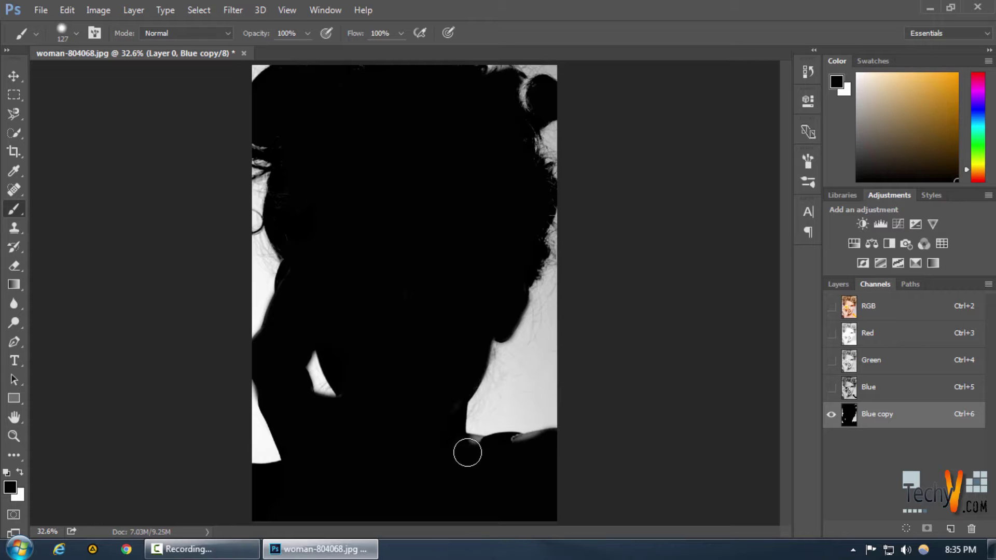
drag(542, 447, 514, 450)
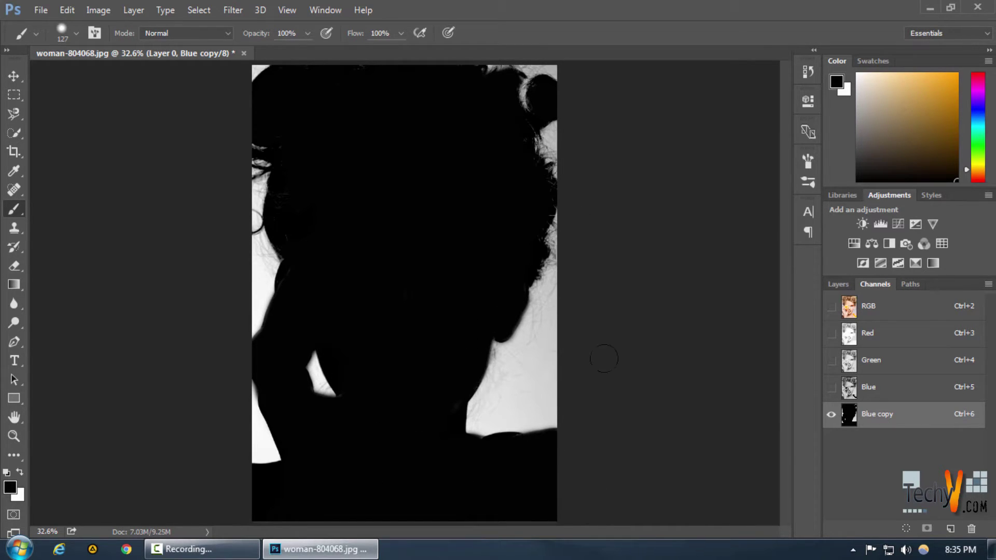
Step: Load the Blue copy channel's light areas as a selection and return to the full-colour RGB composite
click(899, 311)
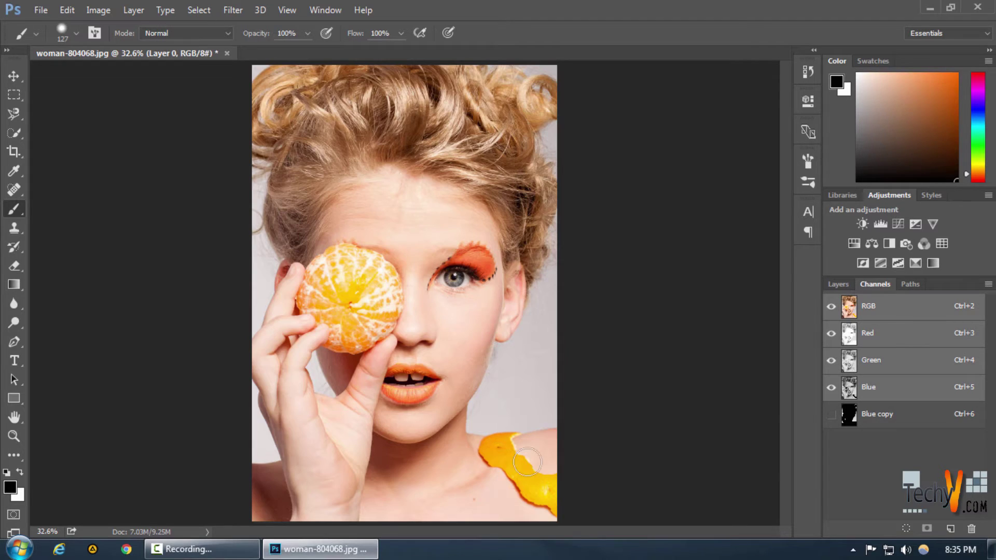
click(882, 429)
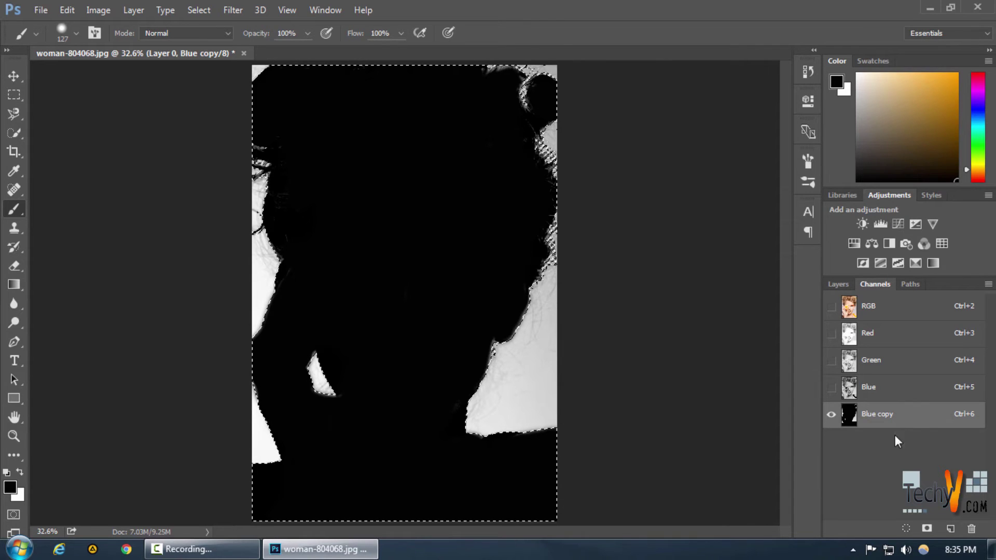
click(888, 307)
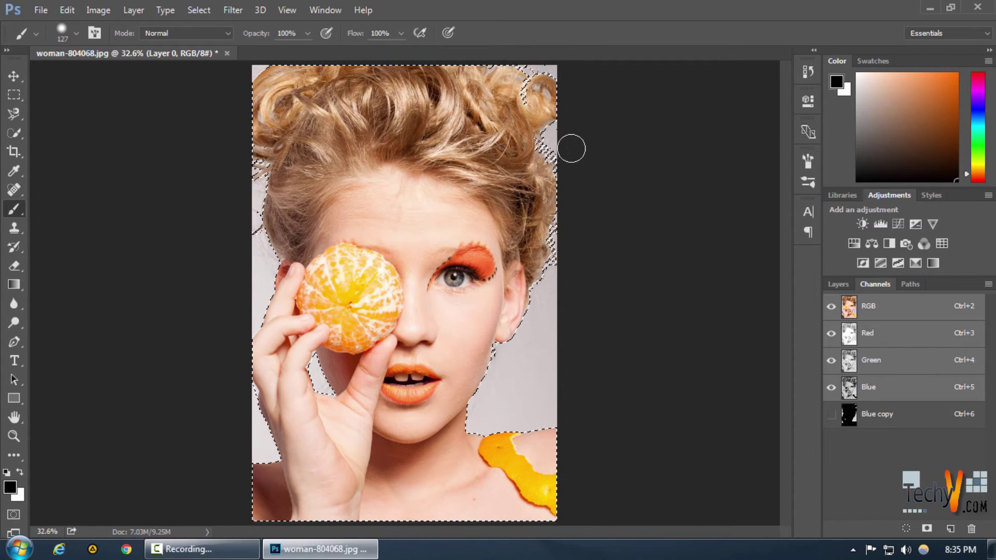
click(888, 424)
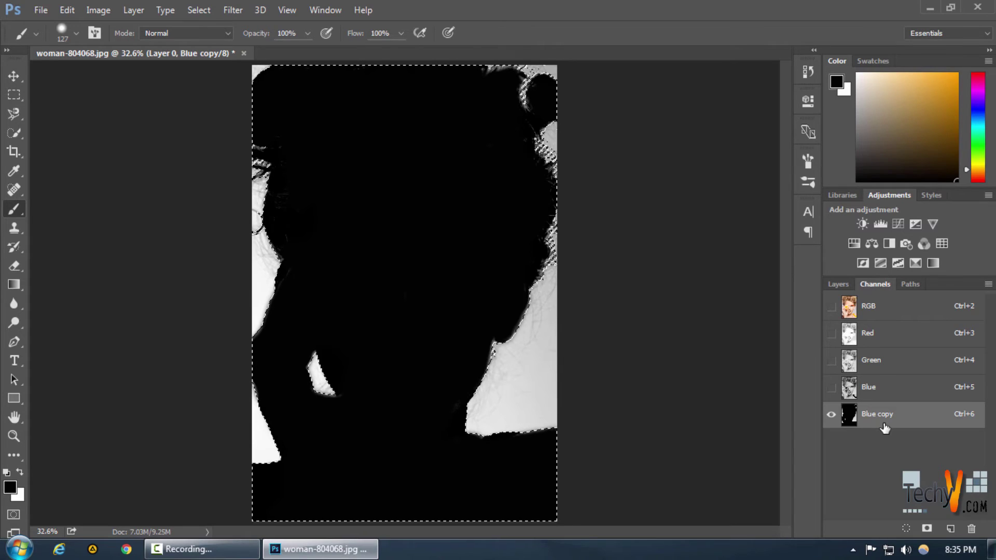
click(868, 314)
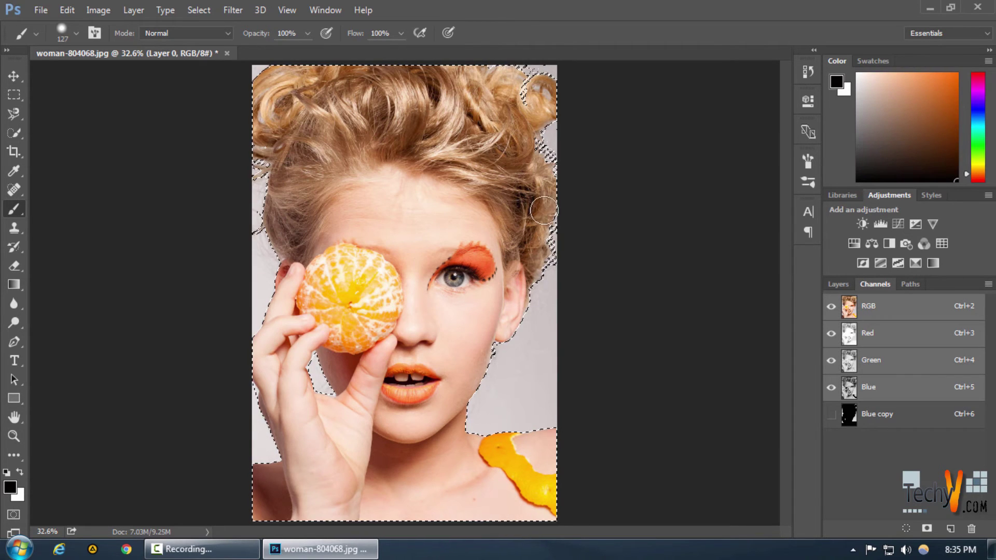
Step: Delete the selected background from Layer 0, clear the selection and try shifting the cut-out woman with the Move tool
click(833, 285)
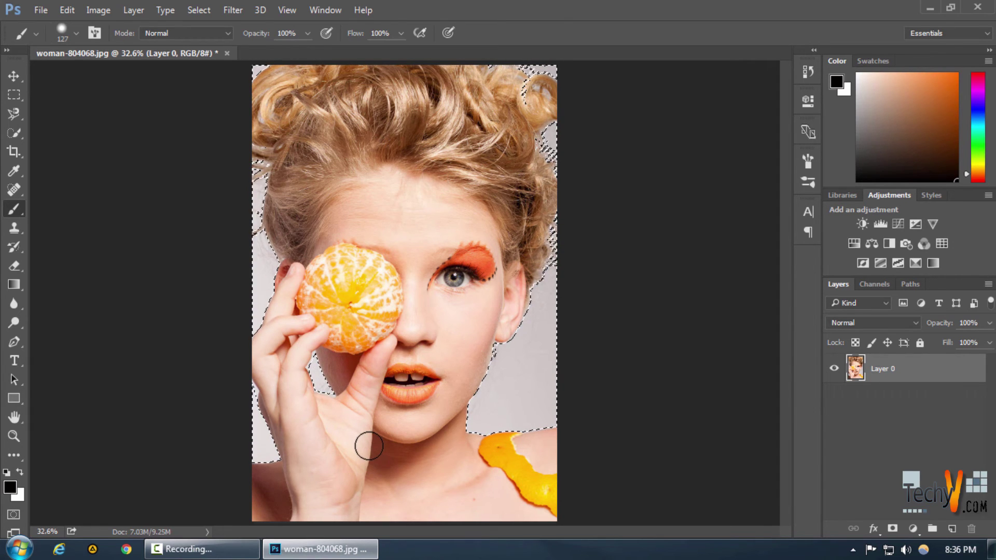
key(Delete)
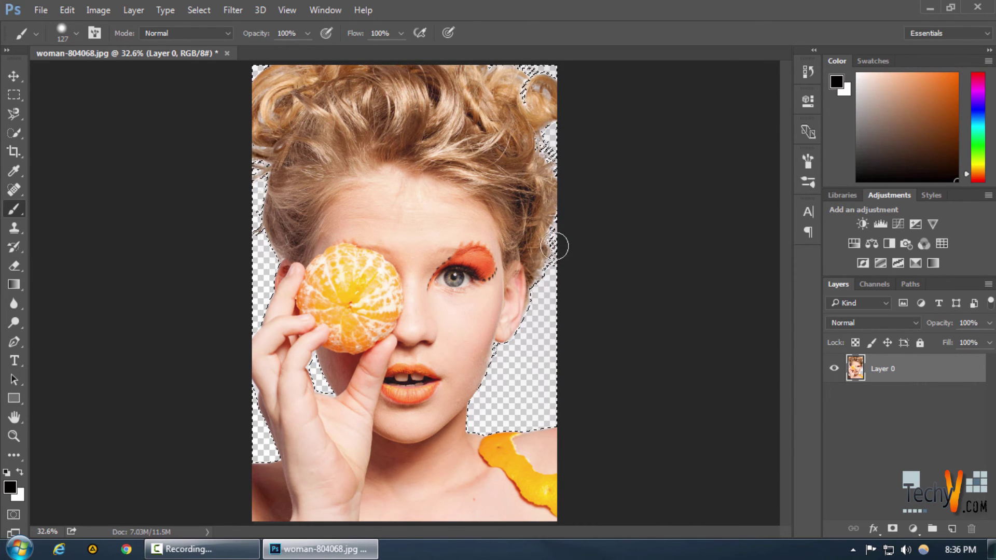
key(ctrl+z)
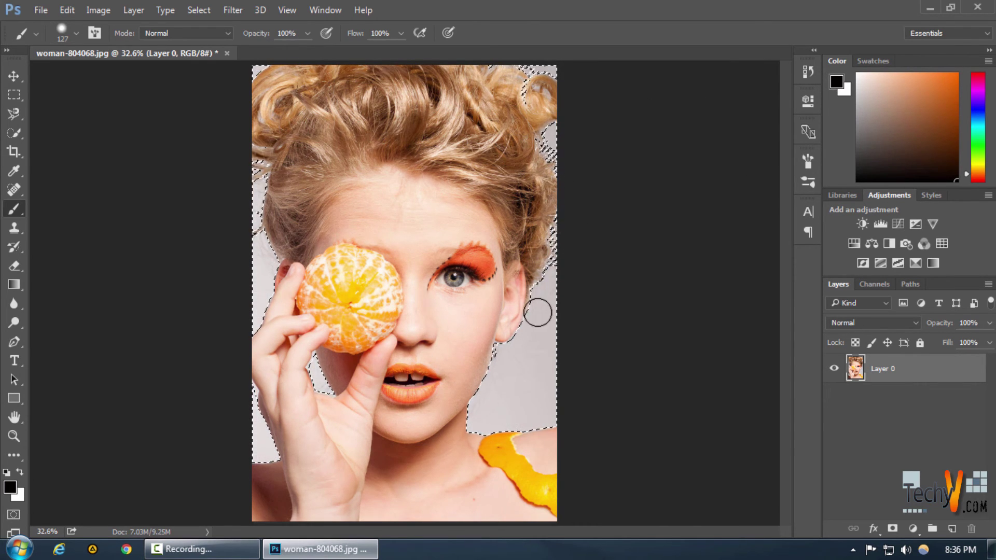
key(ctrl+z)
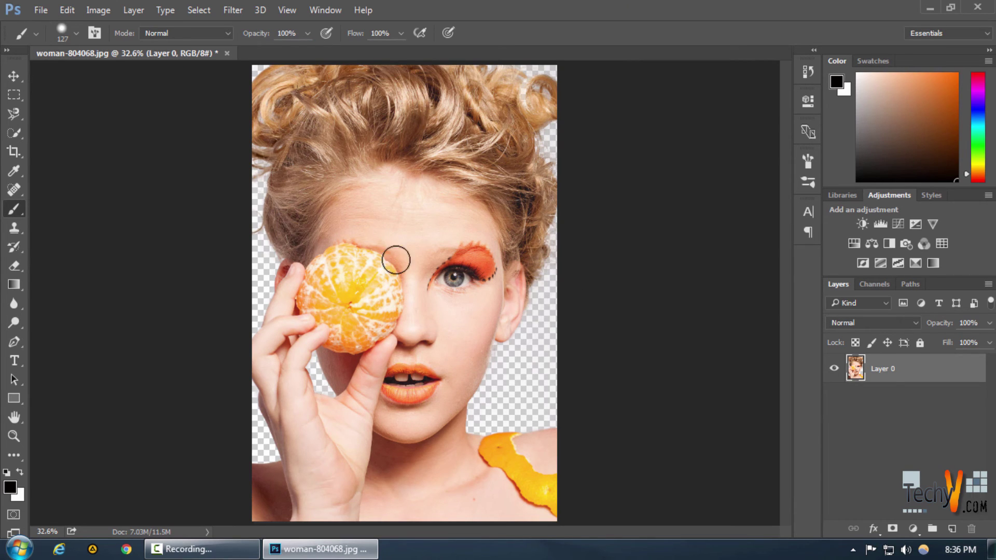
click(14, 76)
mouse_move(384, 315)
mouse_down()
mouse_move(415, 297)
mouse_move(339, 314)
mouse_move(371, 306)
mouse_move(408, 319)
mouse_move(386, 314)
mouse_move(402, 314)
mouse_up()
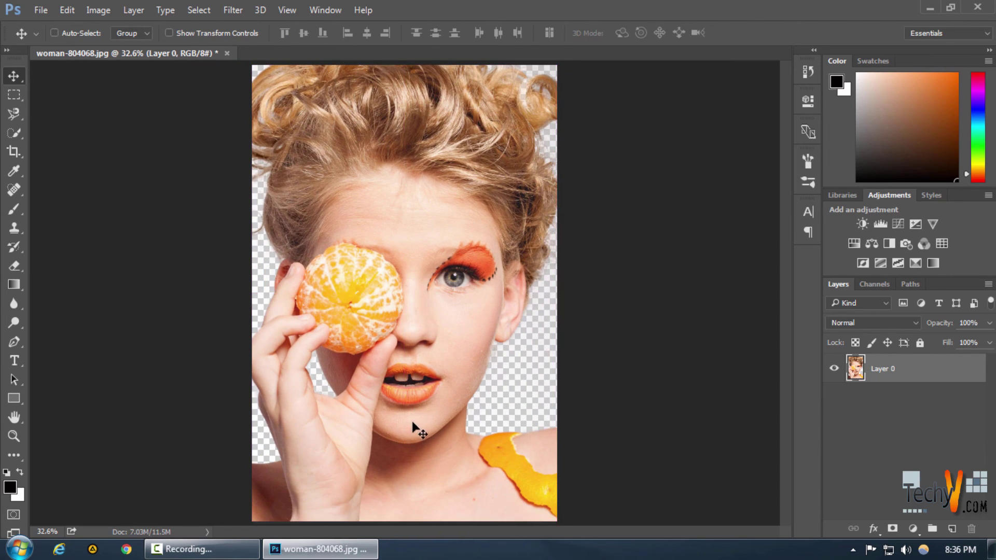